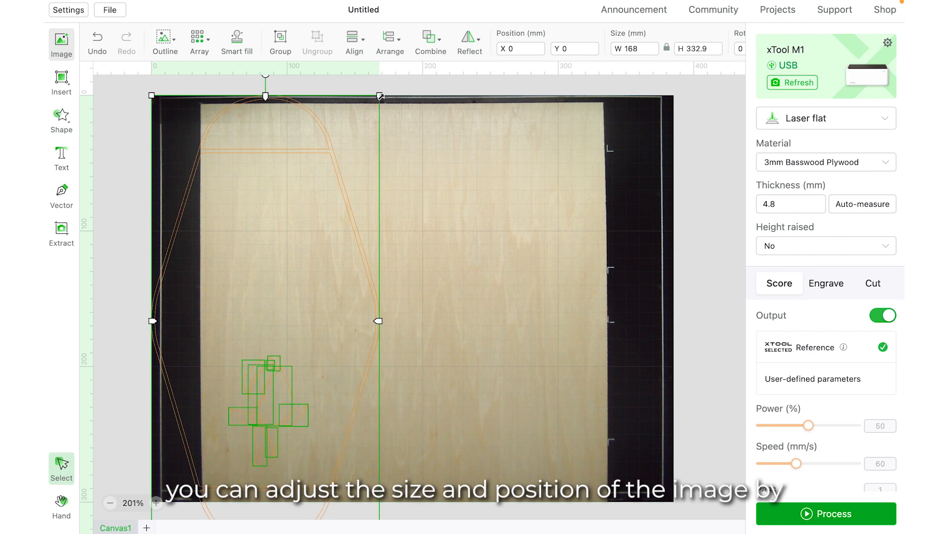
- Scale the imported coffin-shaped rose design proportionally to about 66.5 × 131.7 mm and place it at about X 155.7, Y 28.7 mm
{"action": "left_click_drag", "start_coordinate": [372, 109], "coordinate": [336, 156]}
{"action": "left_click_drag", "start_coordinate": [271, 208], "coordinate": [450, 146]}
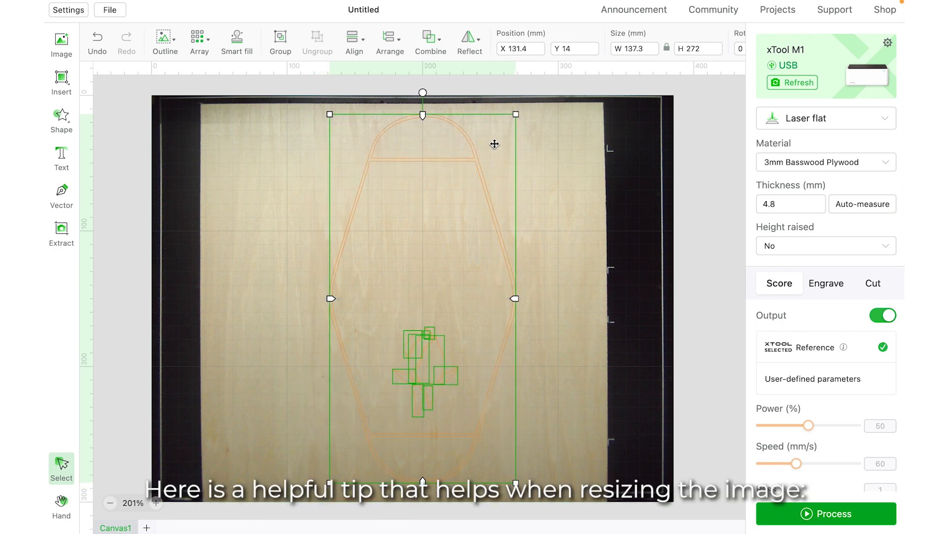
{"action": "left_click_drag", "start_coordinate": [516, 115], "coordinate": [420, 309]}
{"action": "left_click_drag", "start_coordinate": [382, 347], "coordinate": [412, 165]}
{"action": "left_click", "coordinate": [514, 215]}
{"action": "left_click_drag", "start_coordinate": [537, 359], "coordinate": [360, 120]}
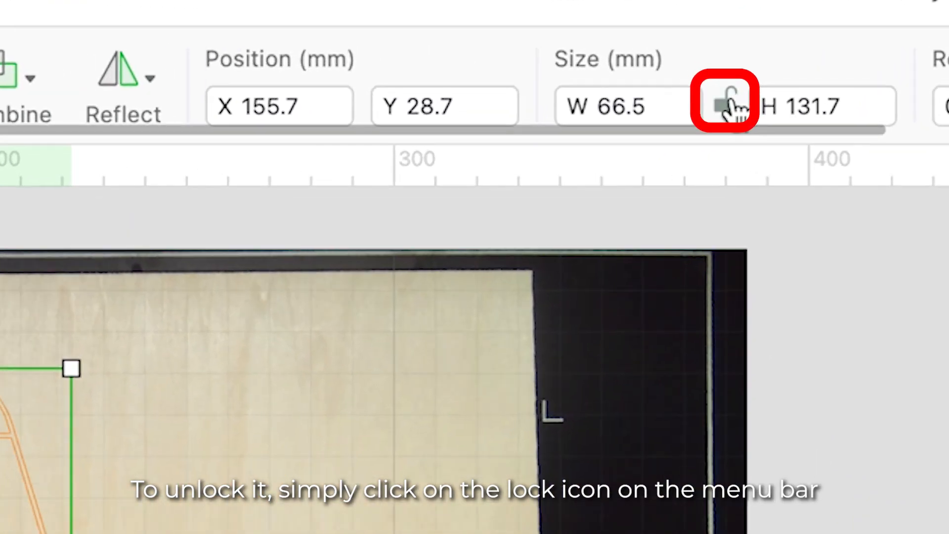
- Unlock the size proportions, shorten the outline around the rose without changing its width, and shift it slightly downward
{"action": "left_click", "coordinate": [716, 94]}
{"action": "left_click_drag", "start_coordinate": [383, 145], "coordinate": [371, 145]}
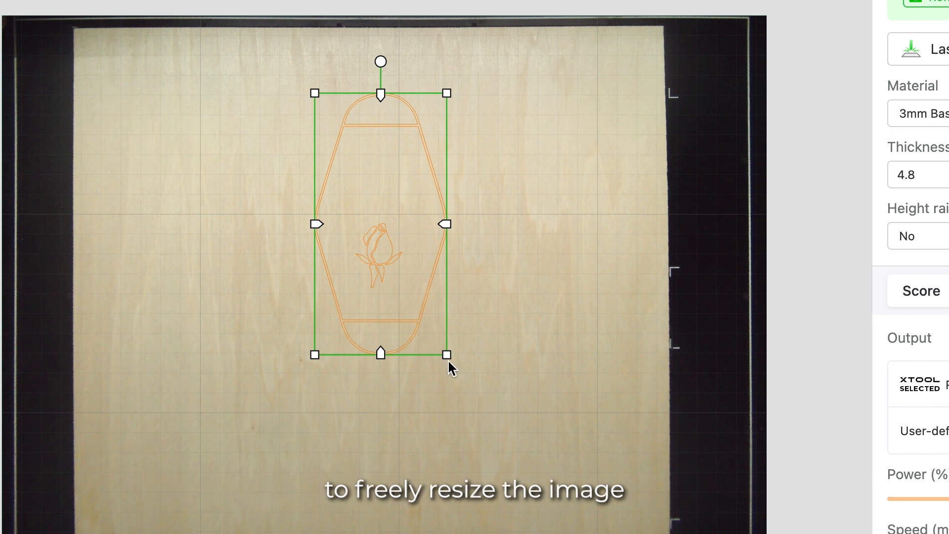
{"action": "left_click_drag", "start_coordinate": [448, 356], "coordinate": [445, 328]}
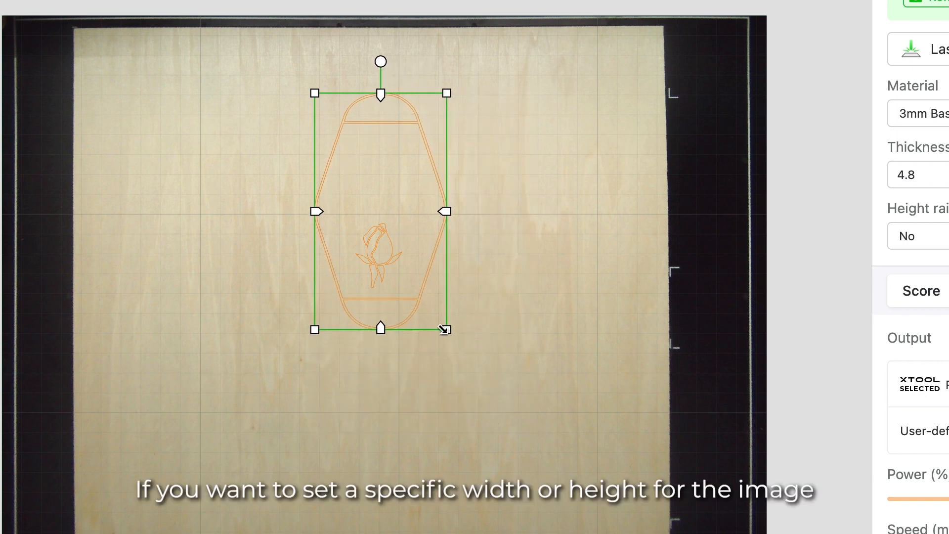
{"action": "left_click_drag", "start_coordinate": [415, 201], "coordinate": [417, 214]}
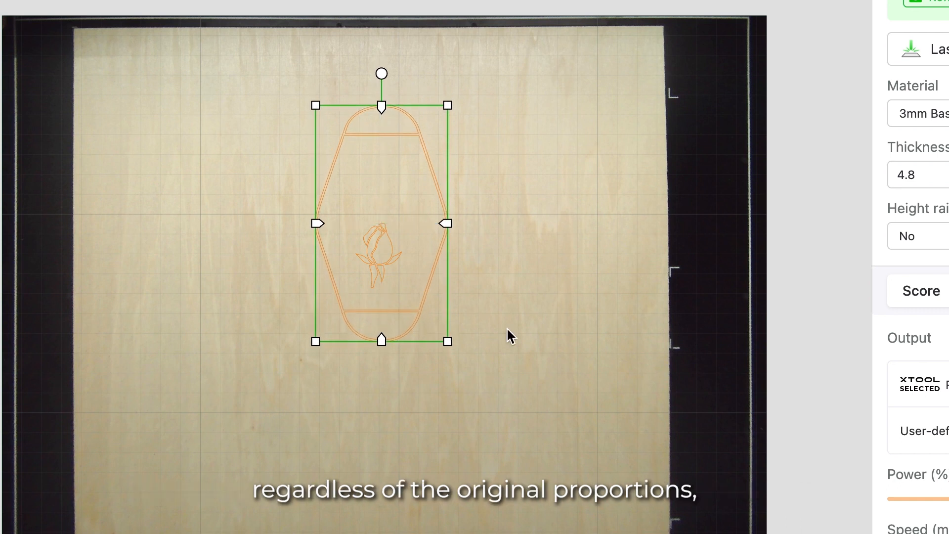
{"action": "left_click", "coordinate": [555, 385]}
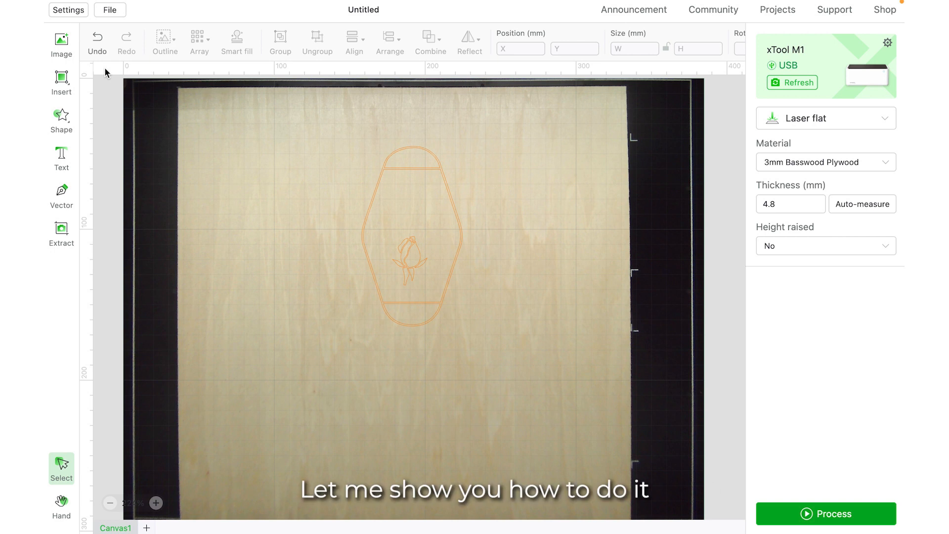
- Insert two side-by-side overlapping ellipses, together about 75 × 27 mm, on the plywood beside the rose design
{"action": "left_click", "coordinate": [61, 82]}
{"action": "left_click", "coordinate": [110, 124]}
{"action": "mouse_move", "coordinate": [198, 163]}
{"action": "left_mouse_down"}
{"action": "mouse_move", "coordinate": [244, 217]}
{"action": "mouse_move", "coordinate": [267, 203]}
{"action": "left_mouse_up"}
{"action": "left_click", "coordinate": [61, 82]}
{"action": "left_click", "coordinate": [109, 125]}
{"action": "mouse_move", "coordinate": [242, 164]}
{"action": "left_mouse_down"}
{"action": "mouse_move", "coordinate": [312, 203]}
{"action": "mouse_move", "coordinate": [198, 141]}
{"action": "left_mouse_up"}
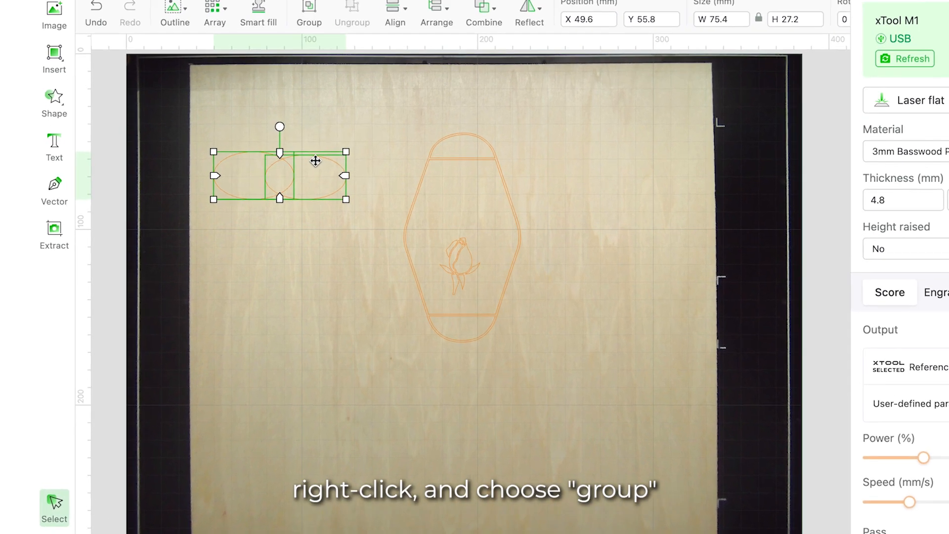
- Group the two ellipses and scale the group to about 44.4 × 16 mm at about X 66.8, Y 60 mm
{"action": "right_click", "coordinate": [289, 169]}
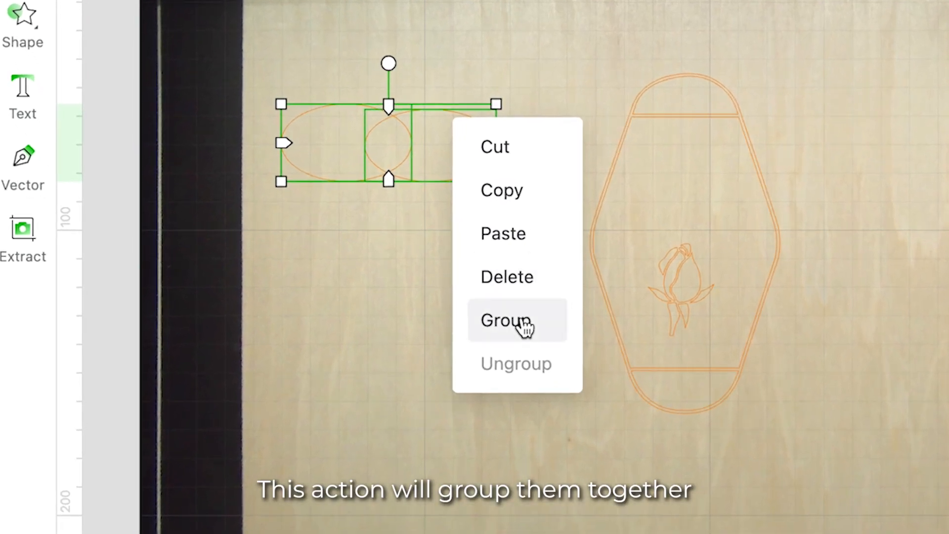
{"action": "left_click", "coordinate": [523, 324]}
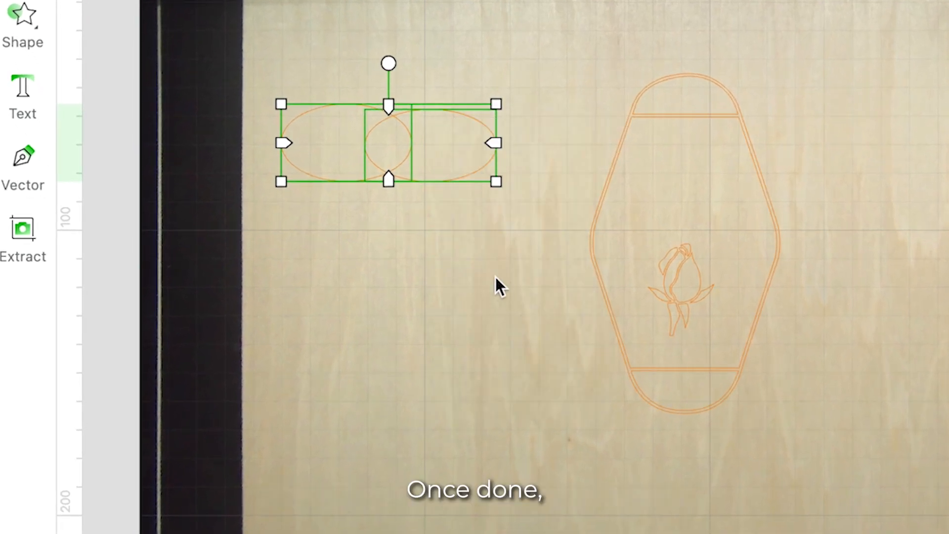
{"action": "mouse_move", "coordinate": [311, 187]}
{"action": "left_mouse_down"}
{"action": "mouse_move", "coordinate": [299, 212]}
{"action": "mouse_move", "coordinate": [335, 146]}
{"action": "mouse_move", "coordinate": [318, 189]}
{"action": "left_mouse_up"}
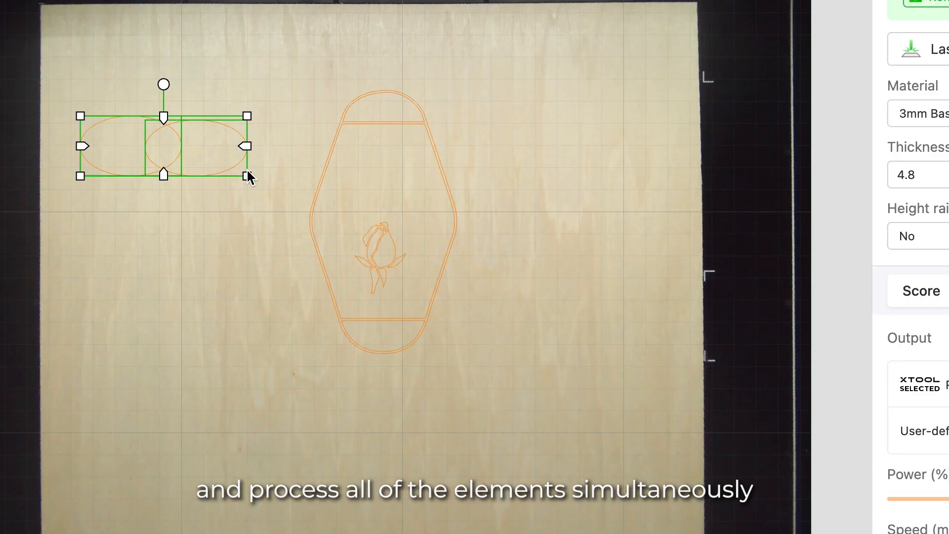
{"action": "left_click_drag", "start_coordinate": [247, 176], "coordinate": [267, 240]}
{"action": "left_click_drag", "start_coordinate": [217, 193], "coordinate": [161, 150]}
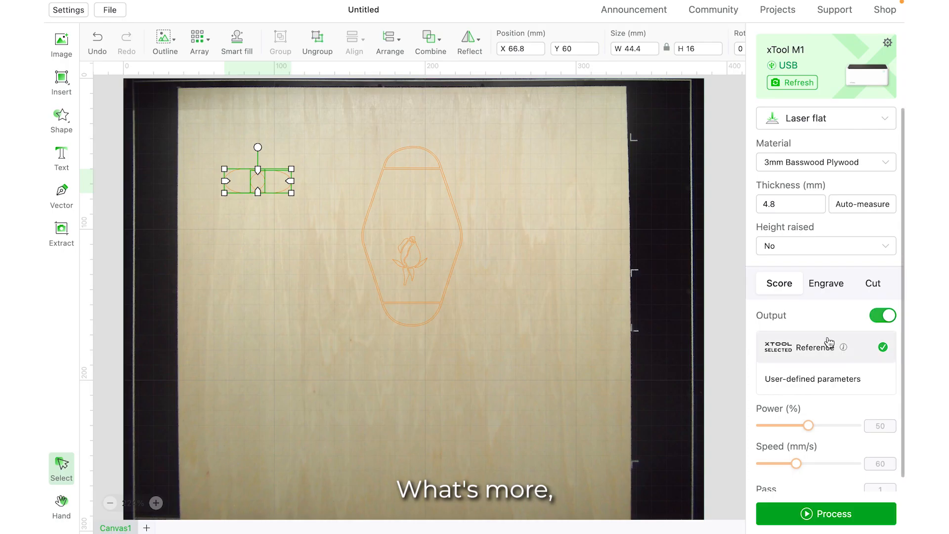
- Switch the grouped ellipses' processing method to Engrave, then Cut, and back to Score
{"action": "scroll", "coordinate": [829, 343], "scroll_direction": "down", "scroll_amount": 1}
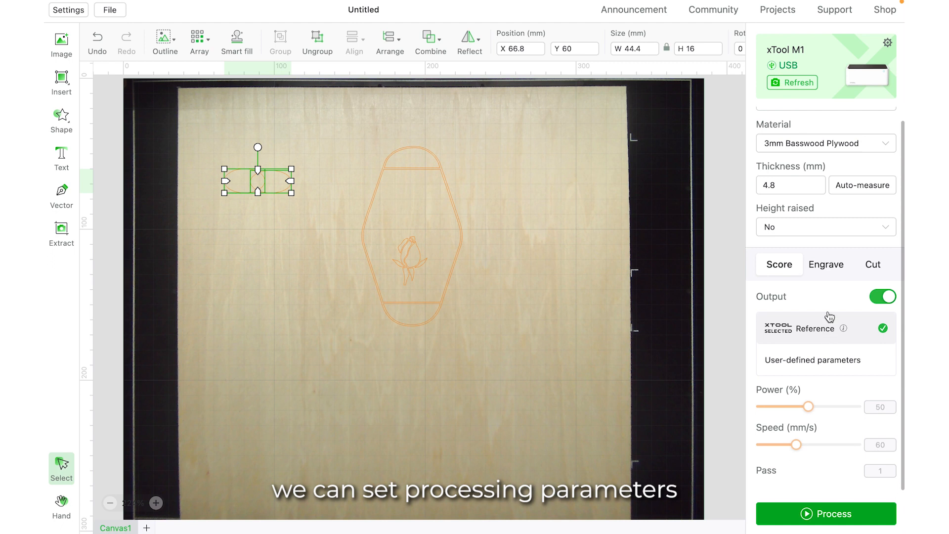
{"action": "left_click", "coordinate": [826, 266]}
{"action": "scroll", "coordinate": [823, 275], "scroll_direction": "down", "scroll_amount": 3}
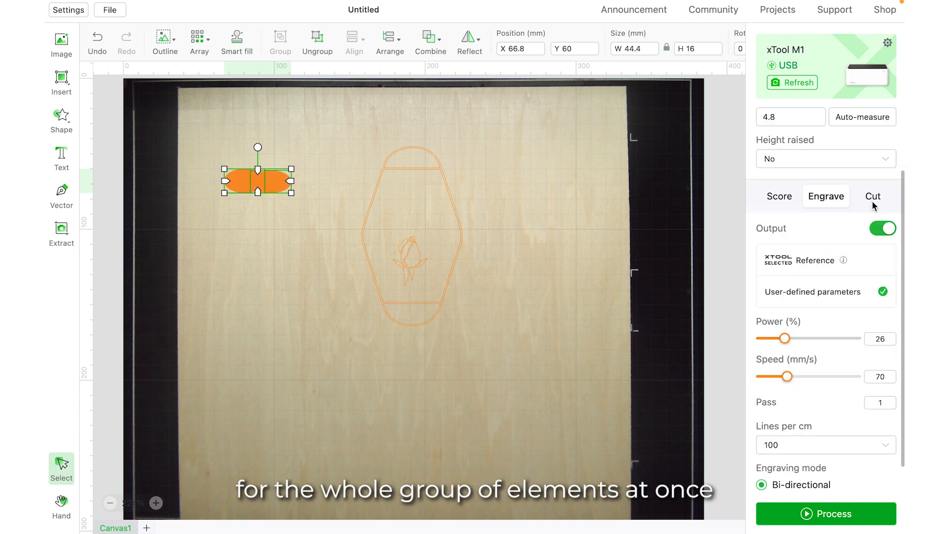
{"action": "left_click", "coordinate": [871, 194]}
{"action": "left_click", "coordinate": [774, 275]}
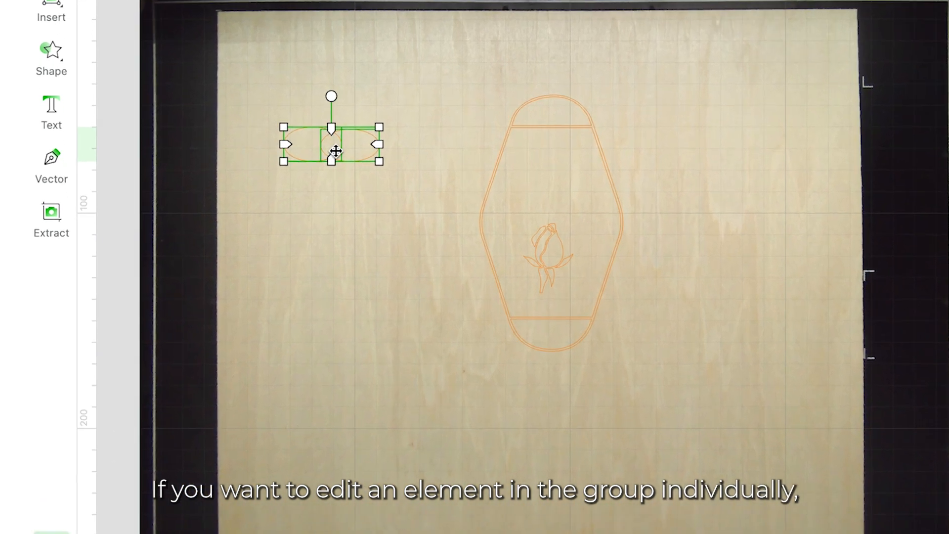
- Ungroup the two ellipses so that each can be edited individually
{"action": "right_click", "coordinate": [262, 185]}
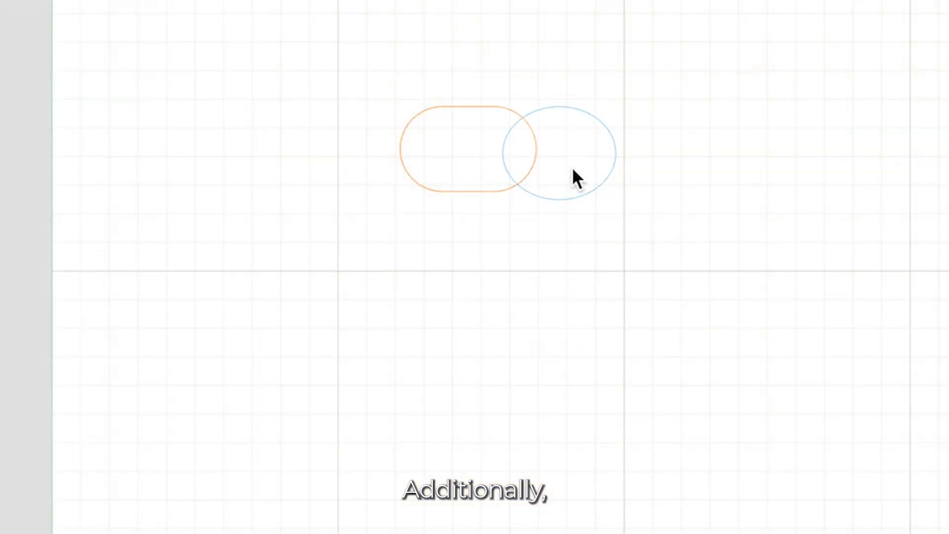
- Move the ellipse slightly away from the overlapping rounded rectangle and deselect it
{"action": "left_click", "coordinate": [576, 170]}
{"action": "mouse_move", "coordinate": [577, 169]}
{"action": "left_mouse_down"}
{"action": "mouse_move", "coordinate": [692, 176]}
{"action": "mouse_move", "coordinate": [557, 165]}
{"action": "mouse_move", "coordinate": [585, 167]}
{"action": "left_mouse_up"}
{"action": "left_click", "coordinate": [647, 236]}
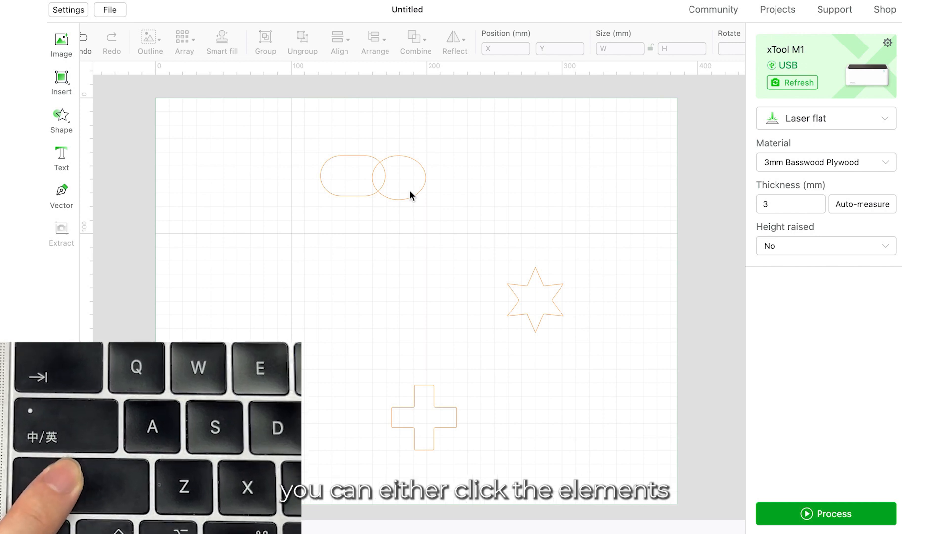
- Select the ellipse and the rounded rectangle, and extend the selection to the cross with a rectangular area
{"action": "left_click", "coordinate": [404, 180]}
{"action": "left_click", "coordinate": [357, 176], "text": "shift"}
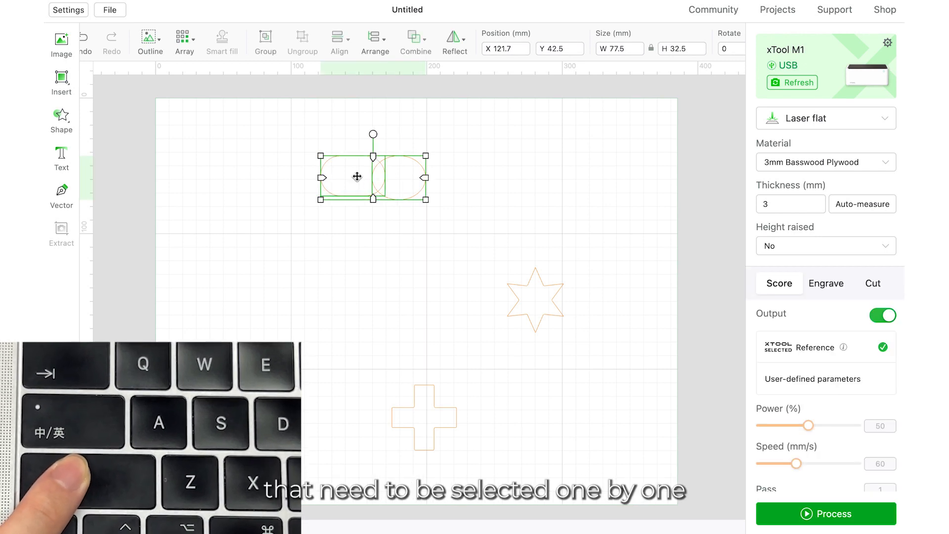
{"action": "left_click_drag", "start_coordinate": [181, 155], "coordinate": [431, 412]}
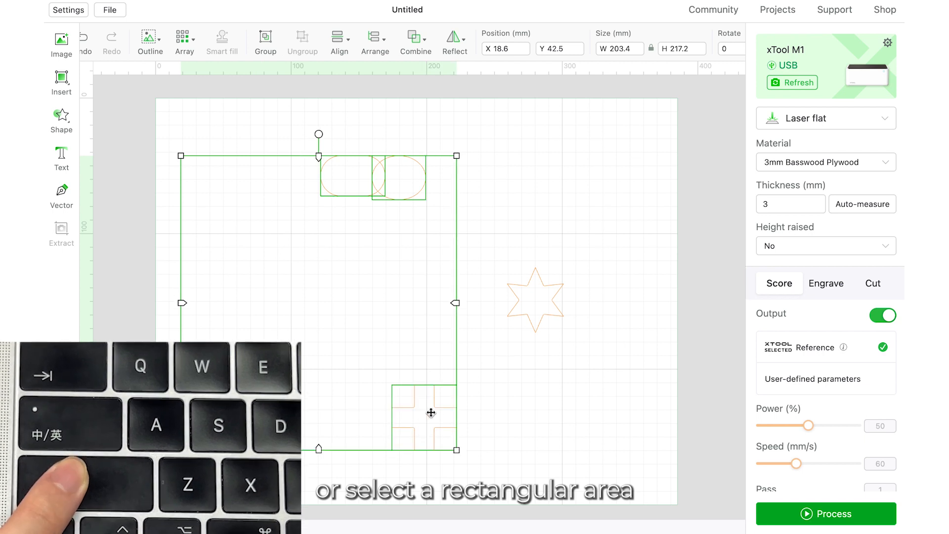
- Add the star to the multi-selection and remove it again, and deselect the cross and the rounded rectangle individually
{"action": "left_click", "coordinate": [536, 313], "text": "shift"}
{"action": "left_click", "coordinate": [542, 294], "text": "shift"}
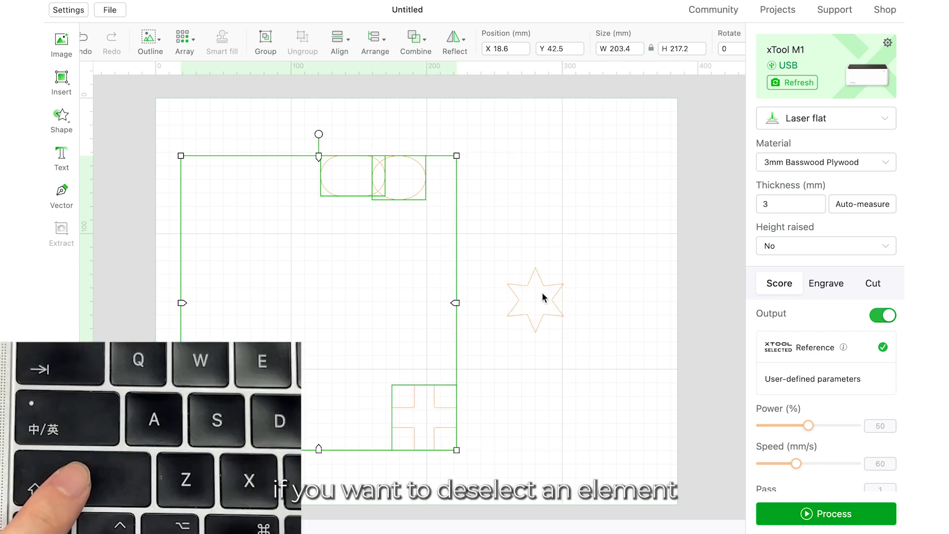
{"action": "left_click", "coordinate": [441, 398], "text": "shift"}
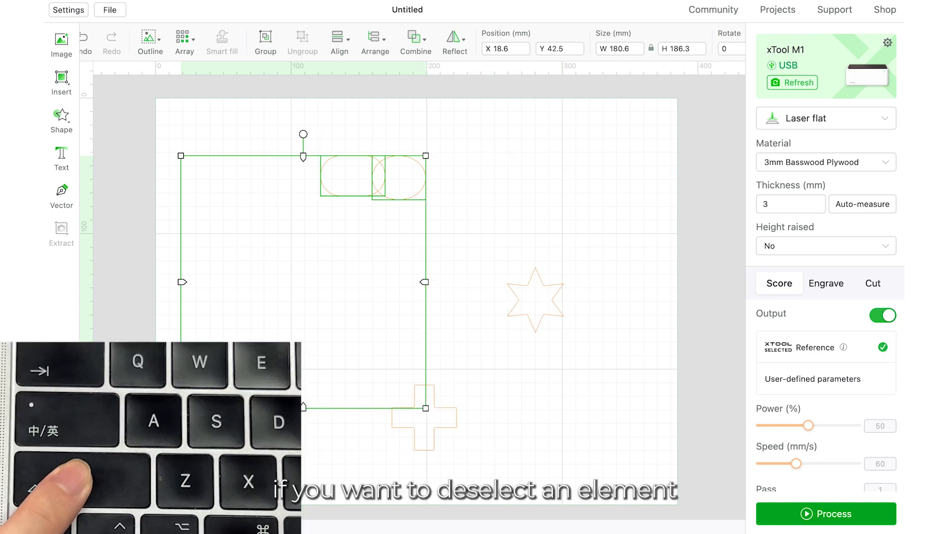
{"action": "left_click", "coordinate": [360, 183], "text": "shift"}
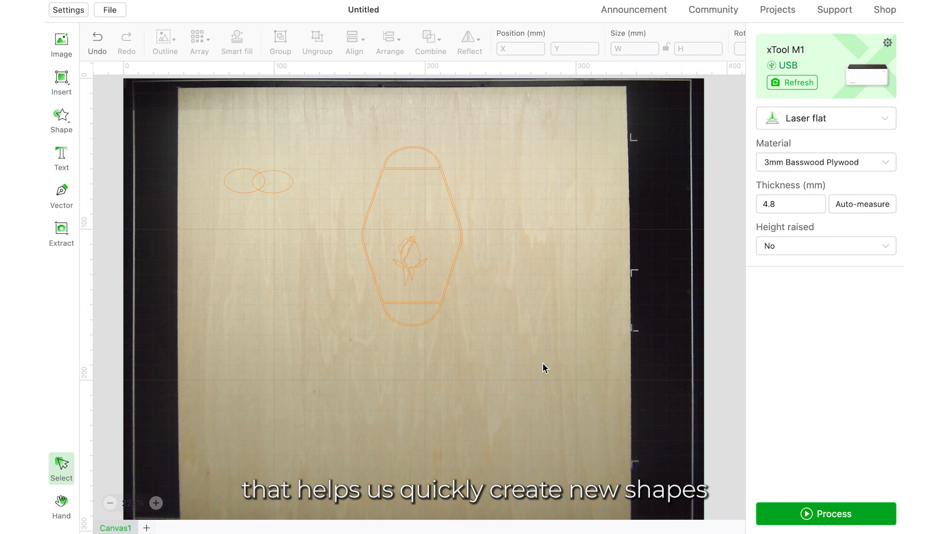
- Select both overlapping ellipses and try merging them with the Unite combine option
{"action": "left_click_drag", "start_coordinate": [201, 147], "coordinate": [337, 235]}
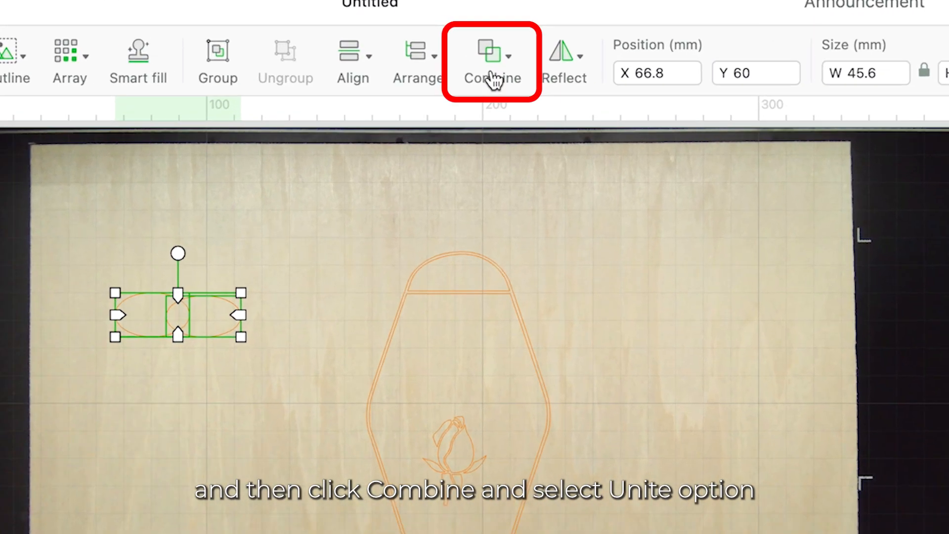
{"action": "left_click", "coordinate": [432, 45]}
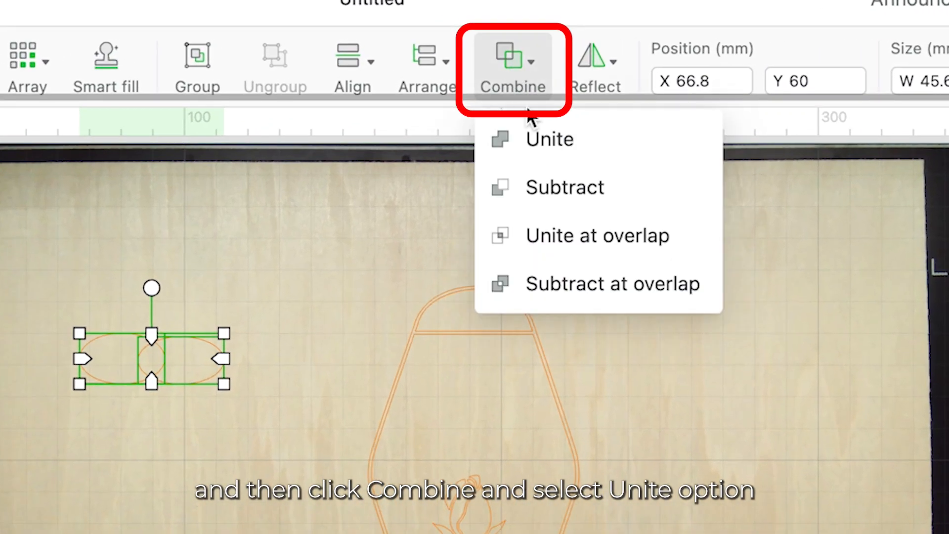
{"action": "left_click", "coordinate": [534, 140]}
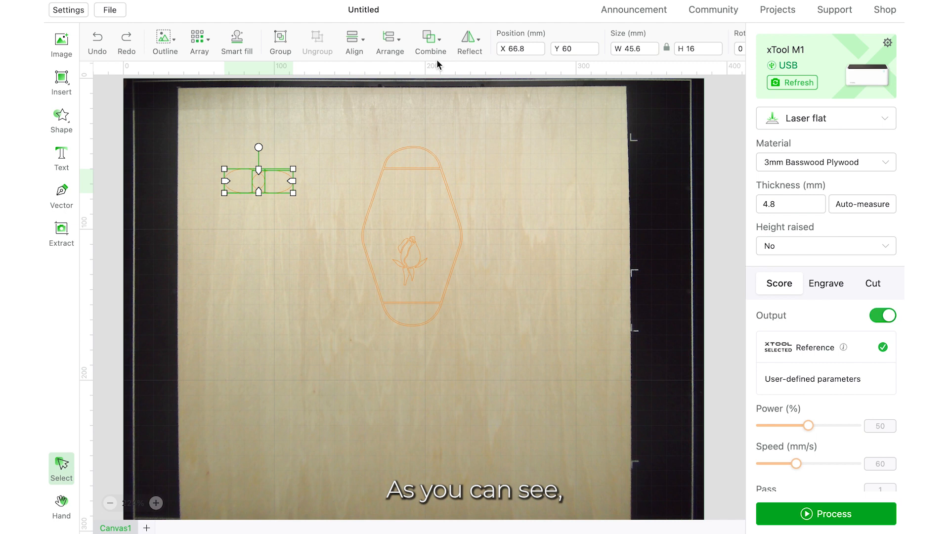
- Combine the two ellipses with Unite at overlap to keep only their shared area
{"action": "left_click", "coordinate": [434, 45]}
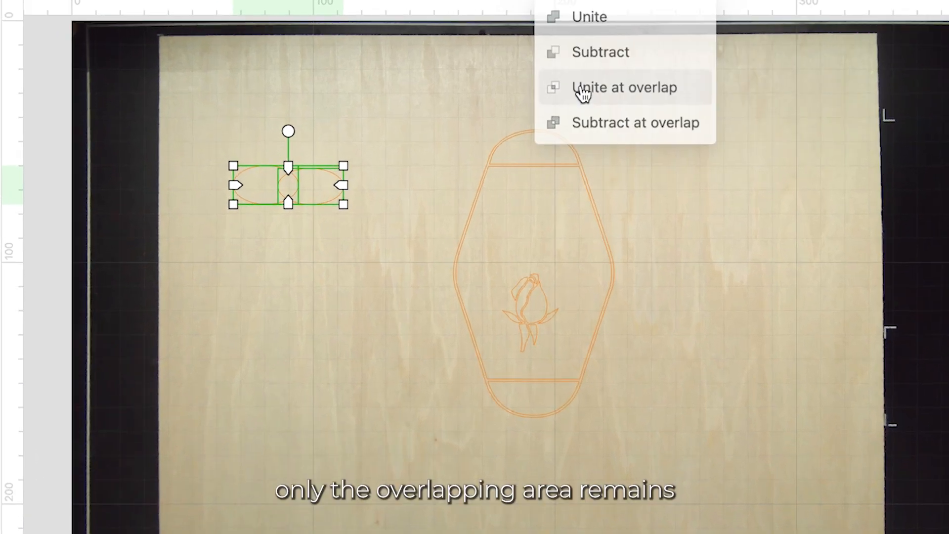
{"action": "left_click", "coordinate": [391, 346]}
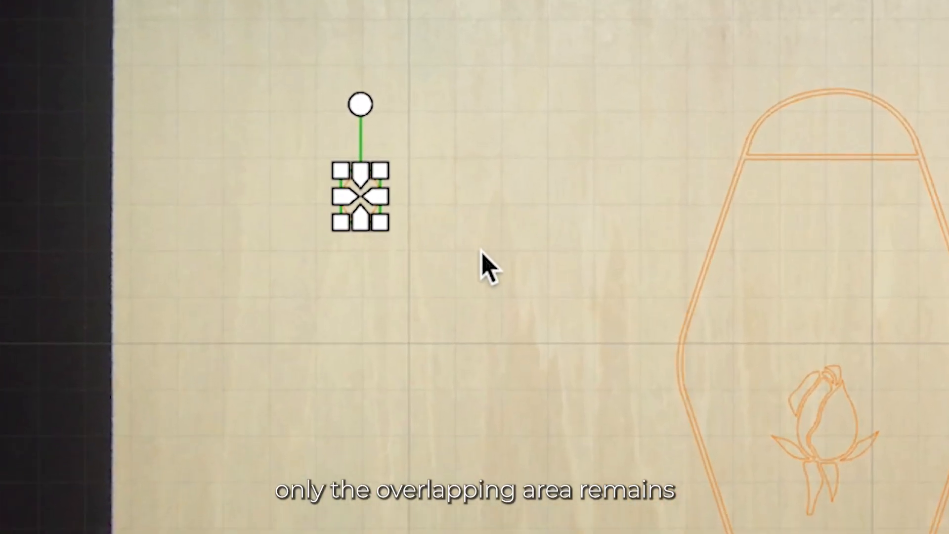
{"action": "left_click", "coordinate": [377, 207]}
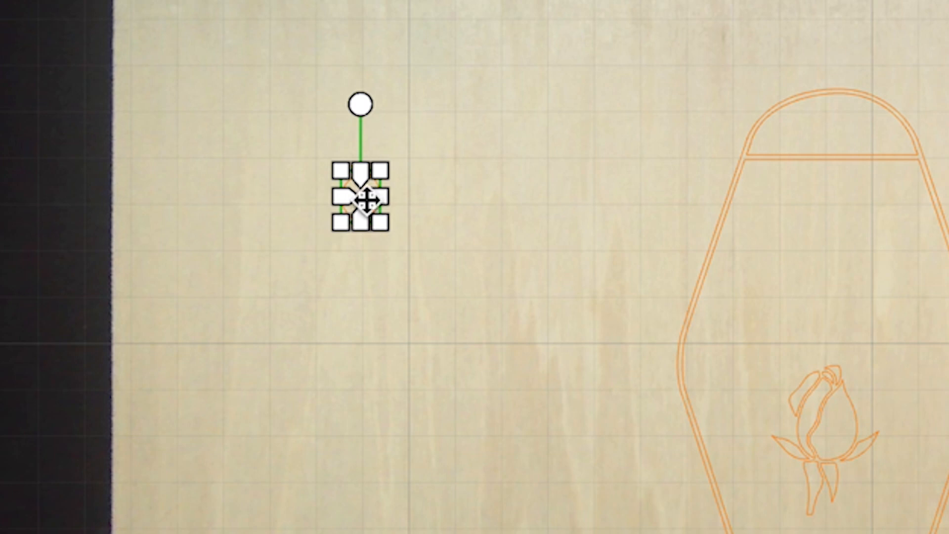
{"action": "left_click_drag", "start_coordinate": [324, 161], "coordinate": [402, 244]}
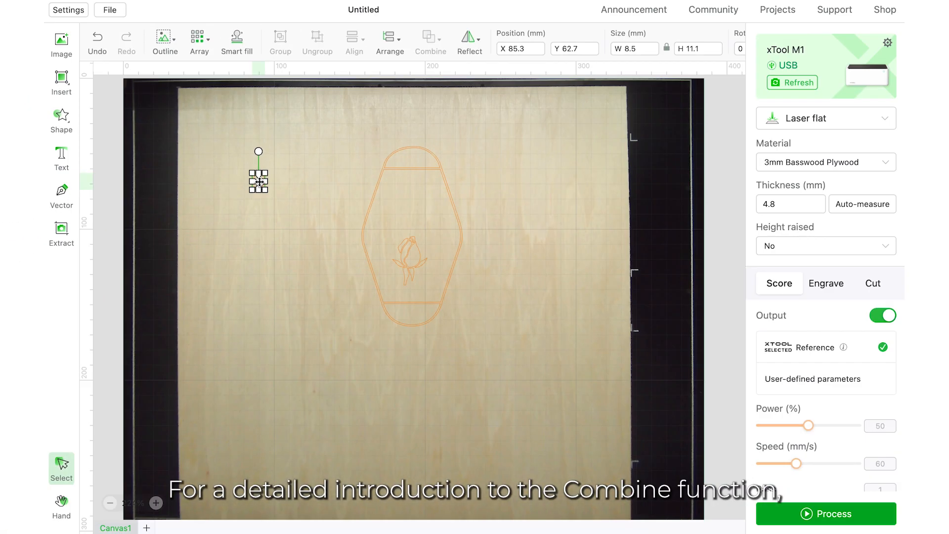
{"action": "left_click_drag", "start_coordinate": [346, 197], "coordinate": [695, 138]}
{"action": "left_click_drag", "start_coordinate": [389, 161], "coordinate": [413, 160]}
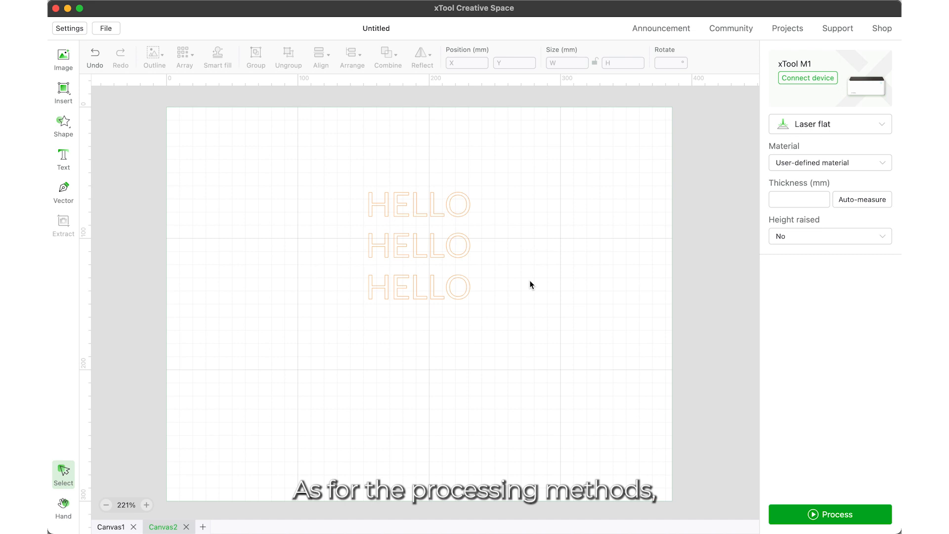
- Keep the first HELLO text on Score, and set the middle HELLO to Engrave and the last one to Cut
{"action": "left_click", "coordinate": [465, 216]}
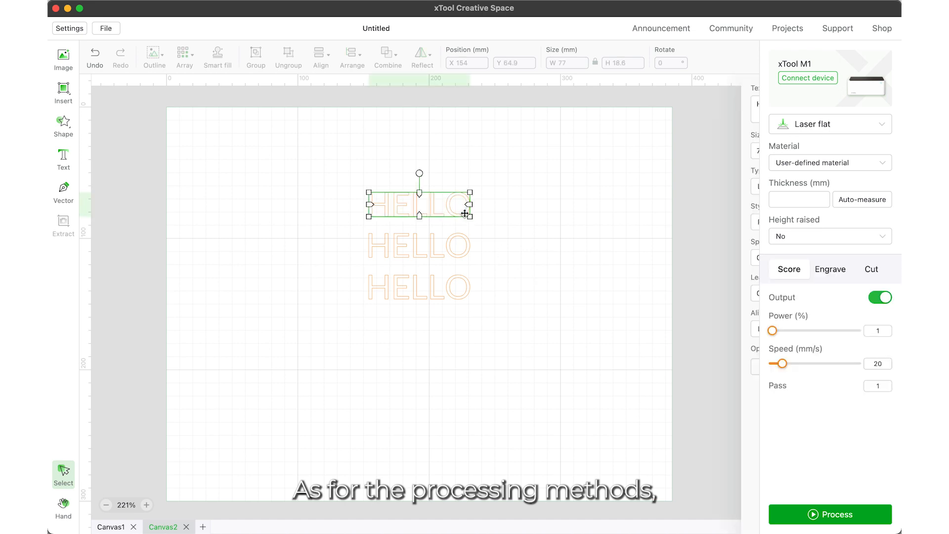
{"action": "left_click", "coordinate": [458, 246]}
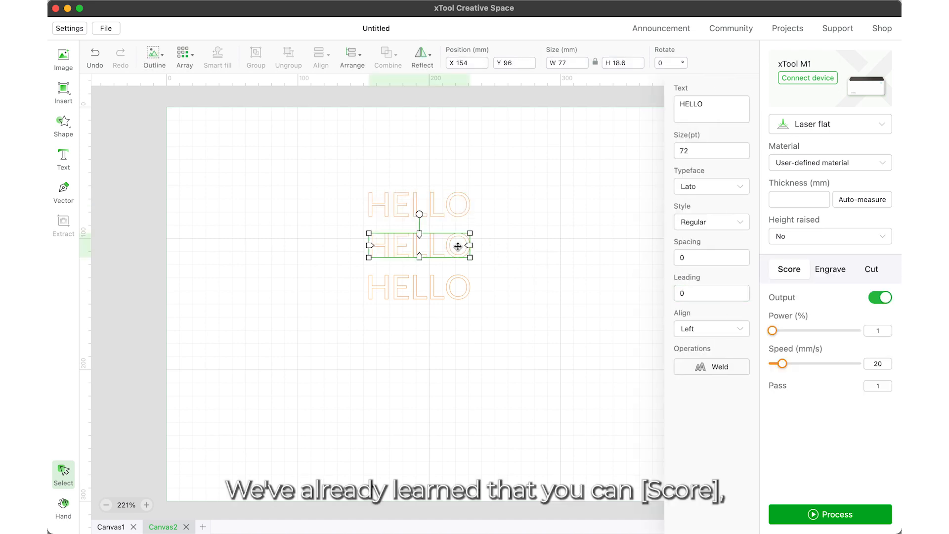
{"action": "left_click", "coordinate": [821, 273]}
{"action": "left_click", "coordinate": [566, 321]}
{"action": "left_click", "coordinate": [451, 292]}
{"action": "left_click", "coordinate": [874, 271]}
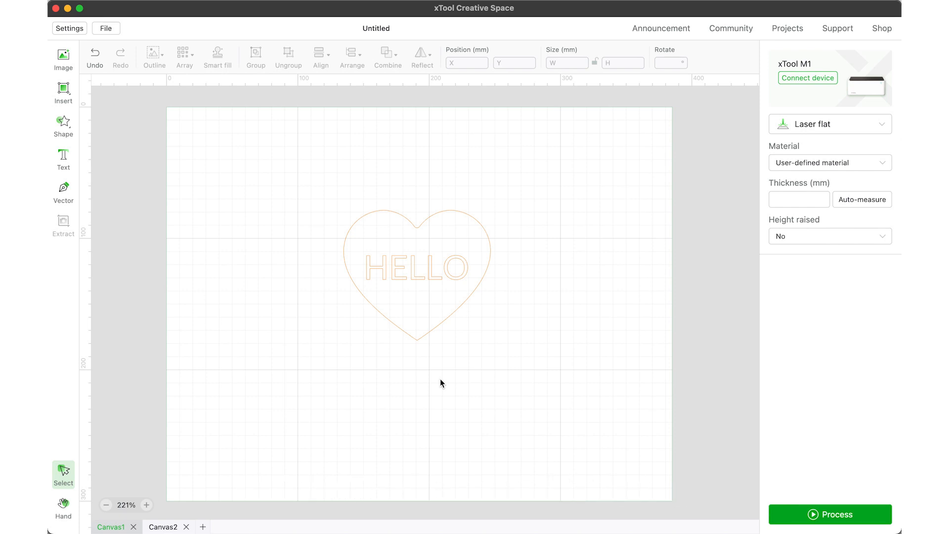
- Set the heart shape to Cut and the HELLO text inside it to Engrave
{"action": "left_click", "coordinate": [454, 319]}
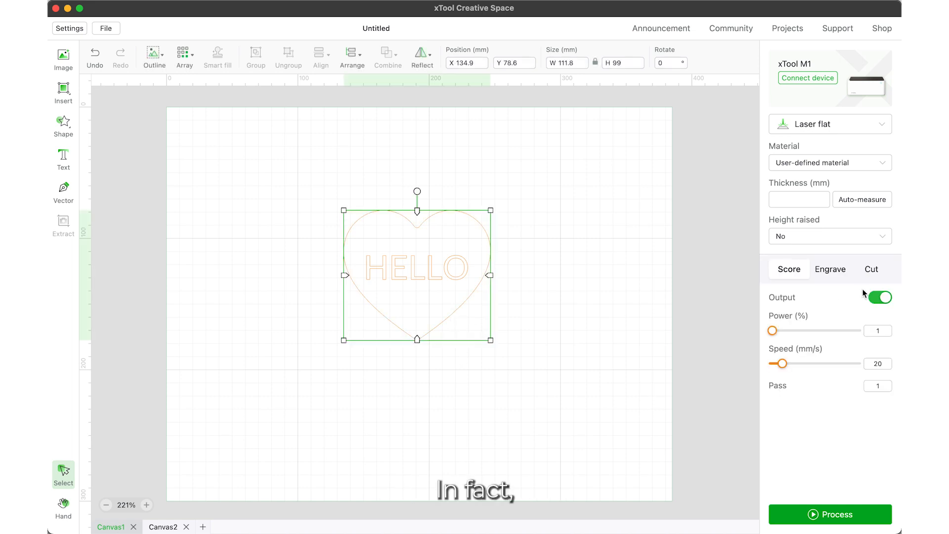
{"action": "left_click", "coordinate": [872, 271]}
{"action": "left_click", "coordinate": [512, 316]}
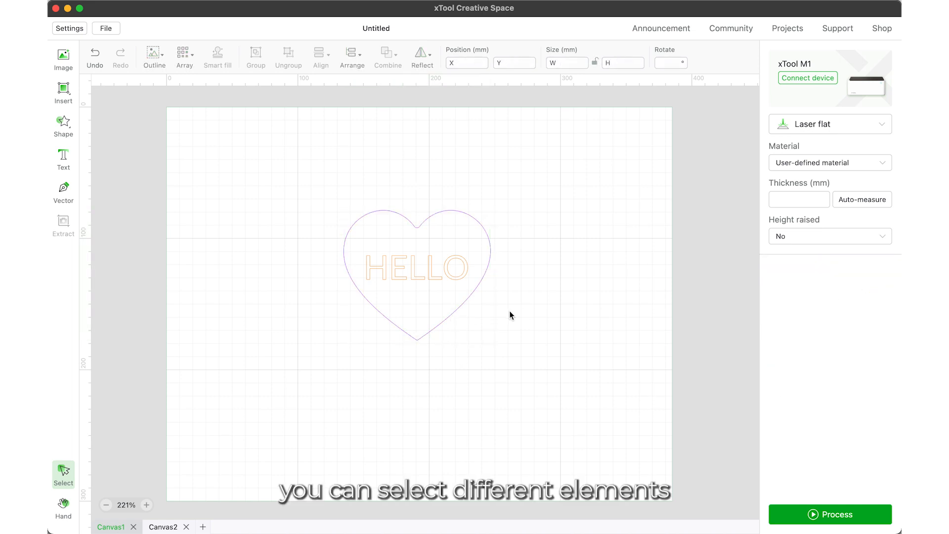
{"action": "left_click", "coordinate": [435, 275]}
{"action": "left_click", "coordinate": [826, 273]}
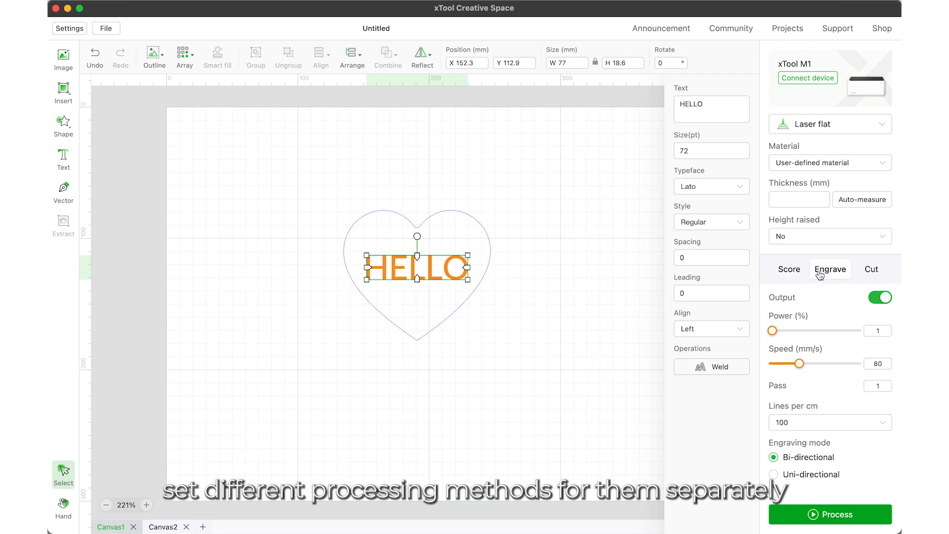
- Add an outline offset 2 mm around the whole keychain graphic, with inner outline for bitmap enabled, and set the outline to Cut
{"action": "left_click", "coordinate": [532, 314]}
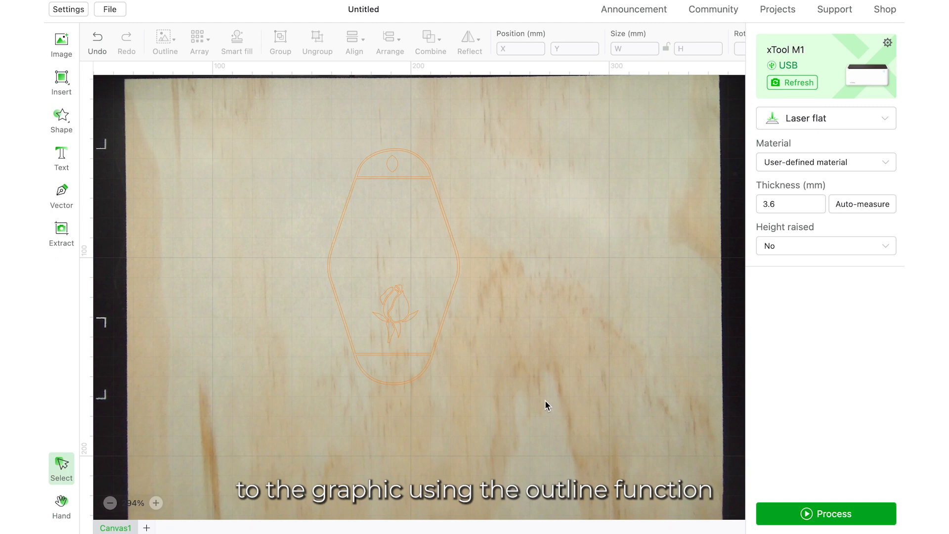
{"action": "left_click_drag", "start_coordinate": [544, 399], "coordinate": [296, 127]}
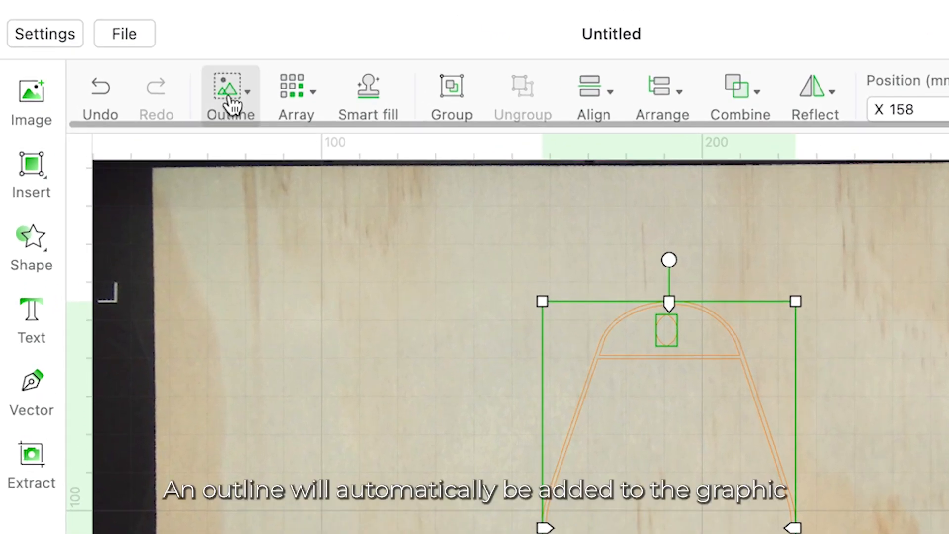
{"action": "left_click", "coordinate": [232, 105]}
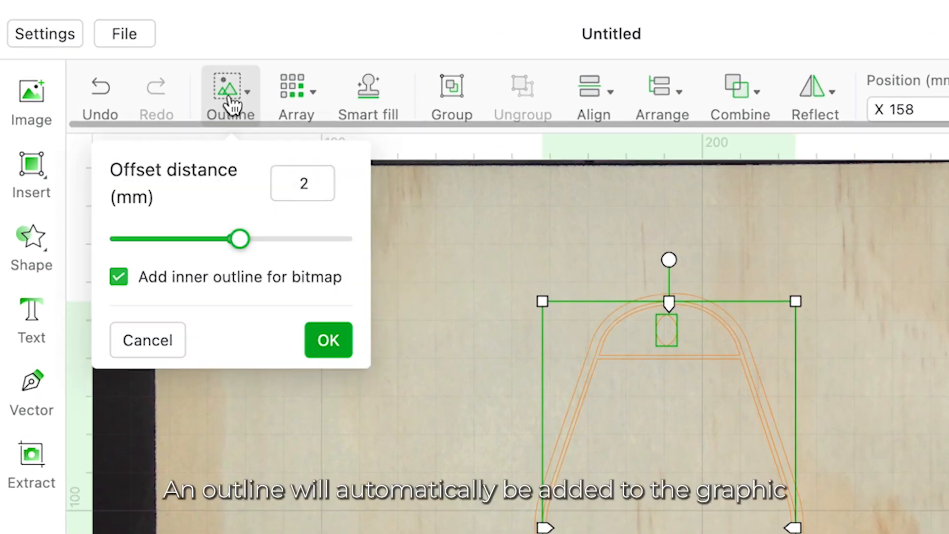
{"action": "left_click", "coordinate": [328, 340]}
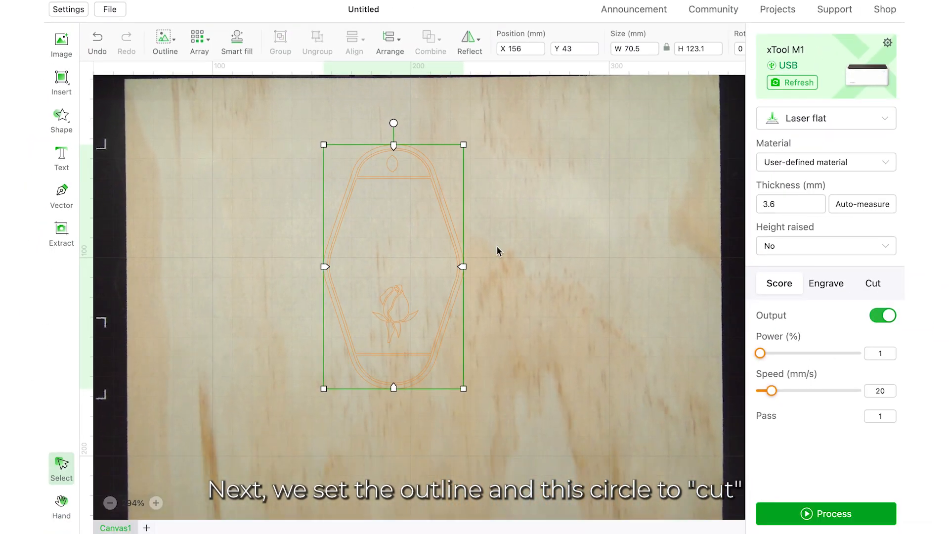
{"action": "left_click", "coordinate": [873, 290]}
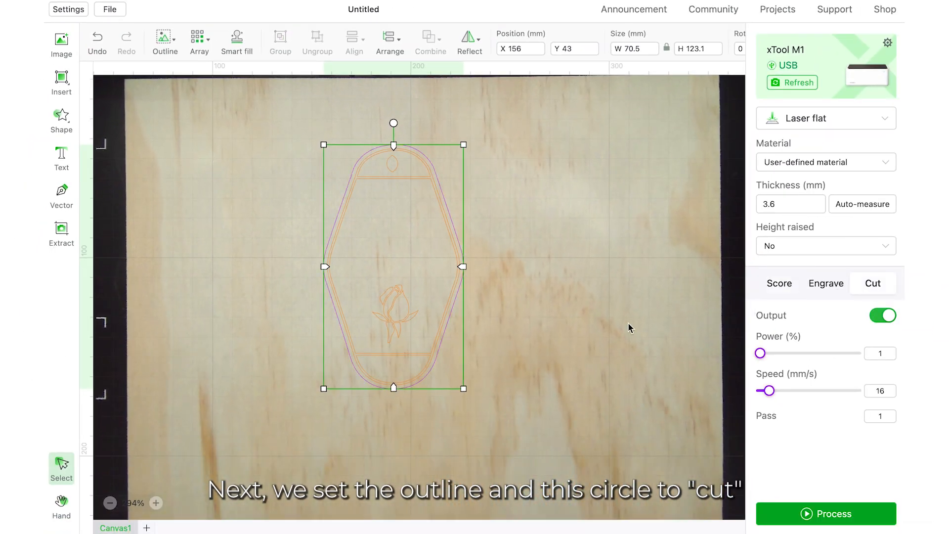
{"action": "left_click", "coordinate": [574, 325]}
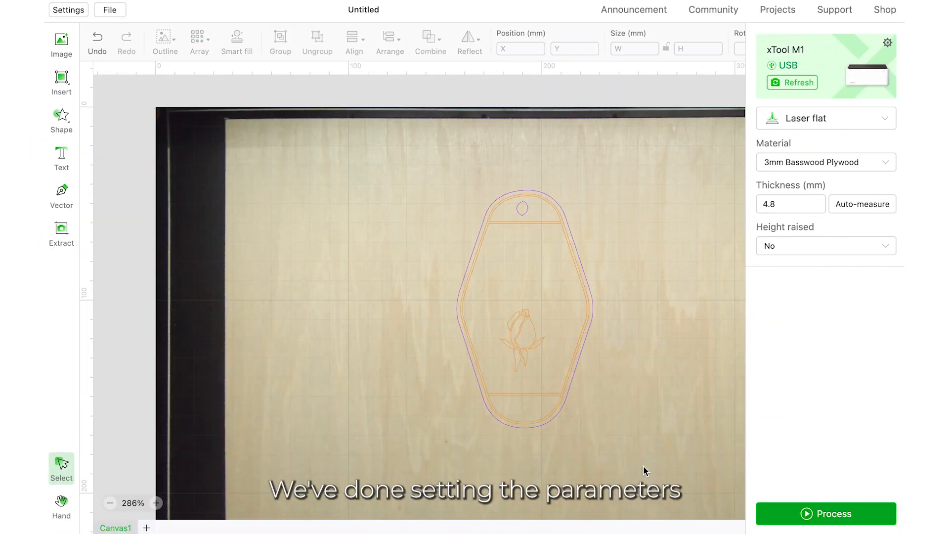
- Shrink the complete keychain design to 36.7 × 64 mm and move it to about X 155.8, Y 92.2 on the plywood
{"action": "left_click_drag", "start_coordinate": [643, 465], "coordinate": [404, 168]}
{"action": "left_click_drag", "start_coordinate": [588, 430], "coordinate": [535, 323]}
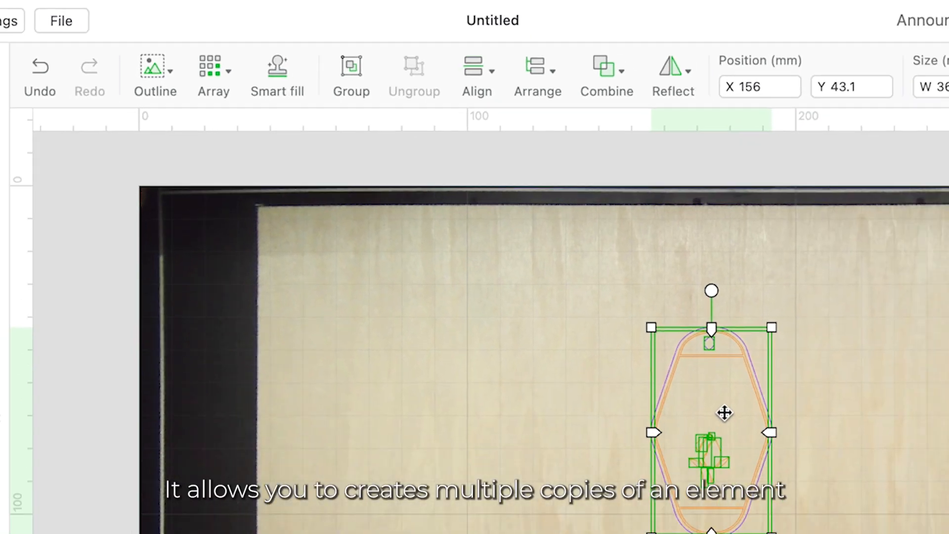
{"action": "left_click_drag", "start_coordinate": [886, 533], "coordinate": [731, 486]}
{"action": "left_click_drag", "start_coordinate": [429, 216], "coordinate": [426, 228]}
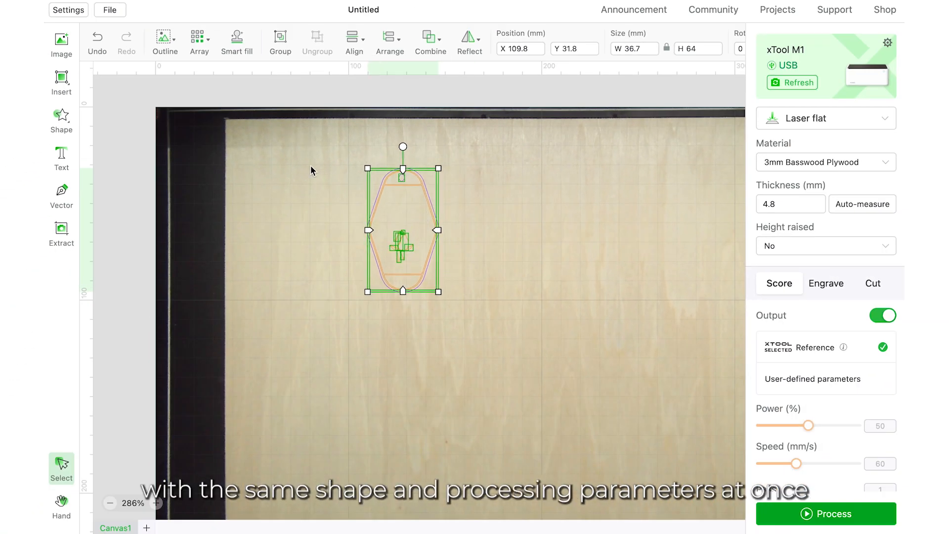
{"action": "left_click_drag", "start_coordinate": [319, 182], "coordinate": [494, 325]}
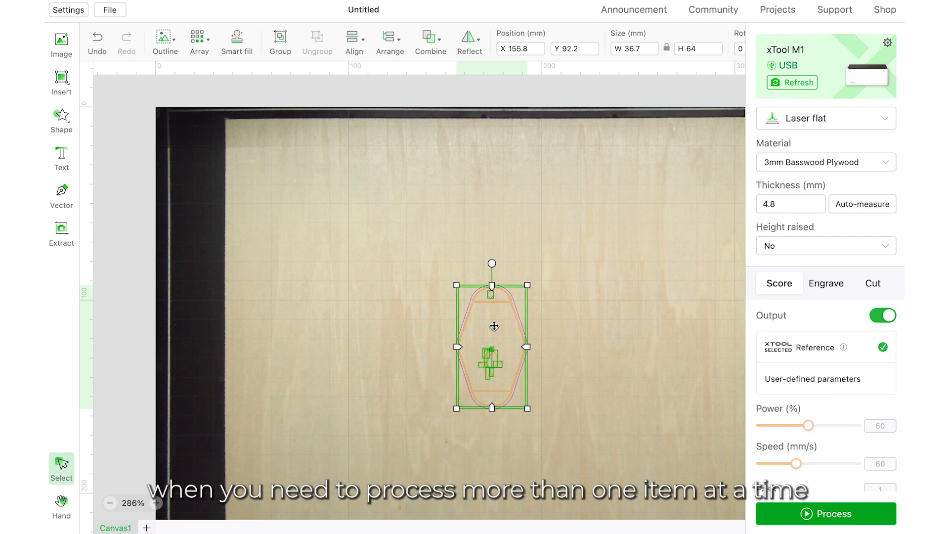
- Create a grid array of the keychain with 2 columns and 2 rows, using 2 mm X spacing and 2 mm Y spacing
{"action": "scroll", "coordinate": [494, 326], "scroll_direction": "down", "scroll_amount": 3}
{"action": "scroll", "coordinate": [493, 325], "scroll_direction": "right", "scroll_amount": 4}
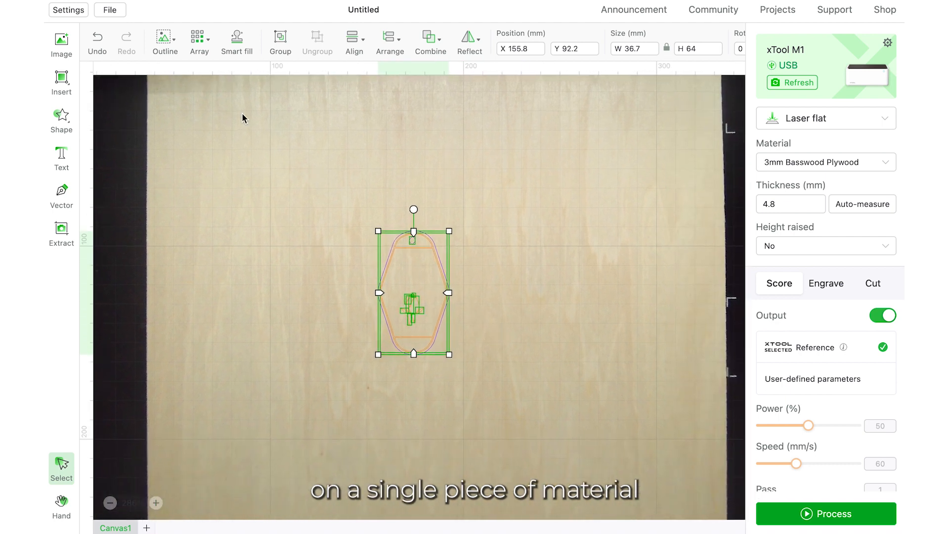
{"action": "left_click", "coordinate": [203, 47]}
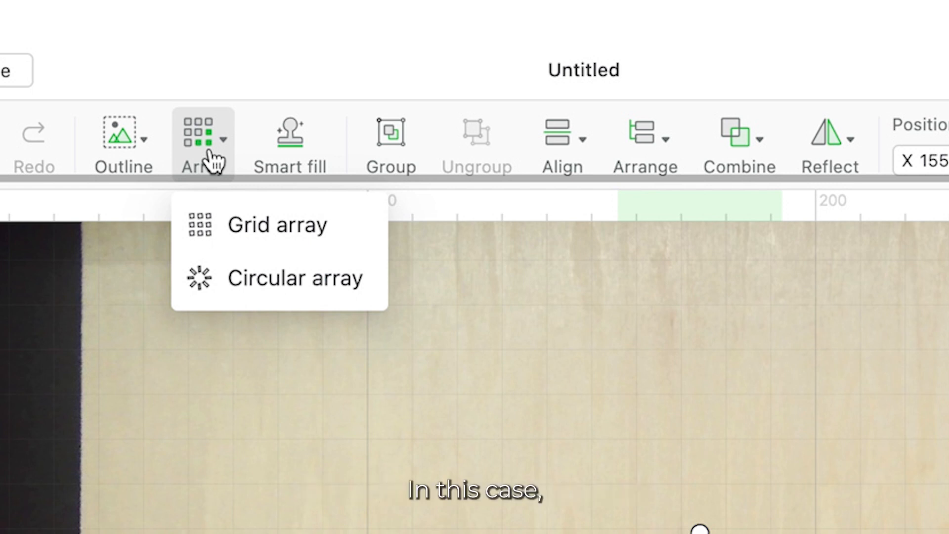
{"action": "left_click", "coordinate": [230, 225]}
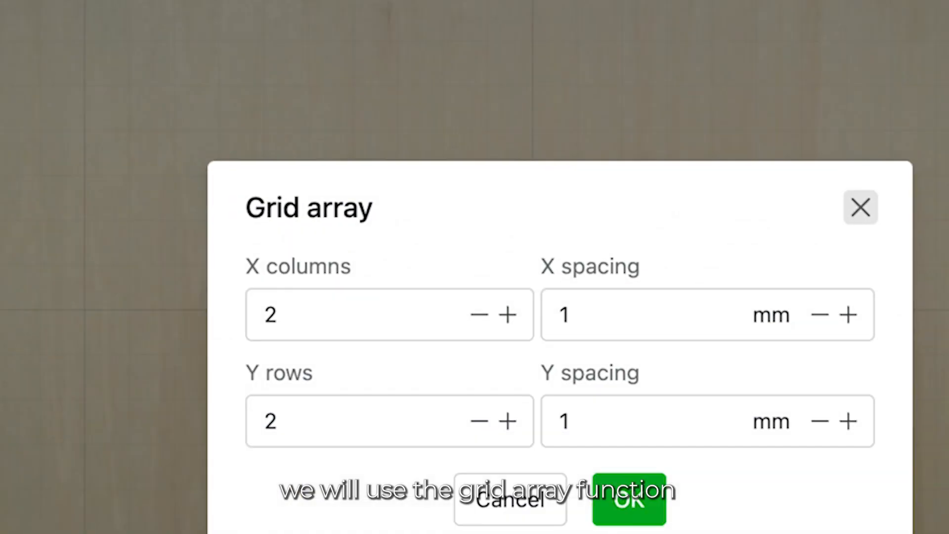
{"action": "left_click", "coordinate": [588, 202]}
{"action": "key", "text": "BackSpace"}
{"action": "type", "text": "2"}
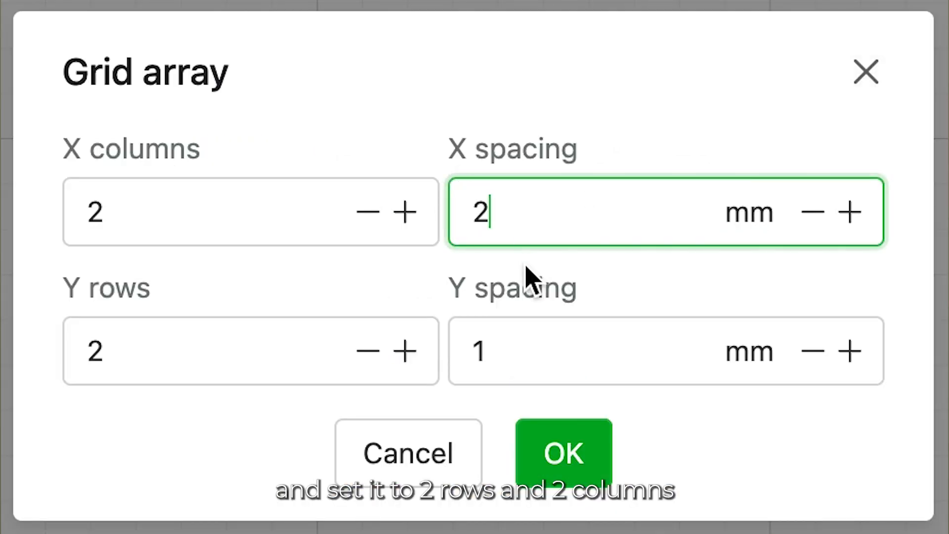
{"action": "double_click", "coordinate": [453, 324]}
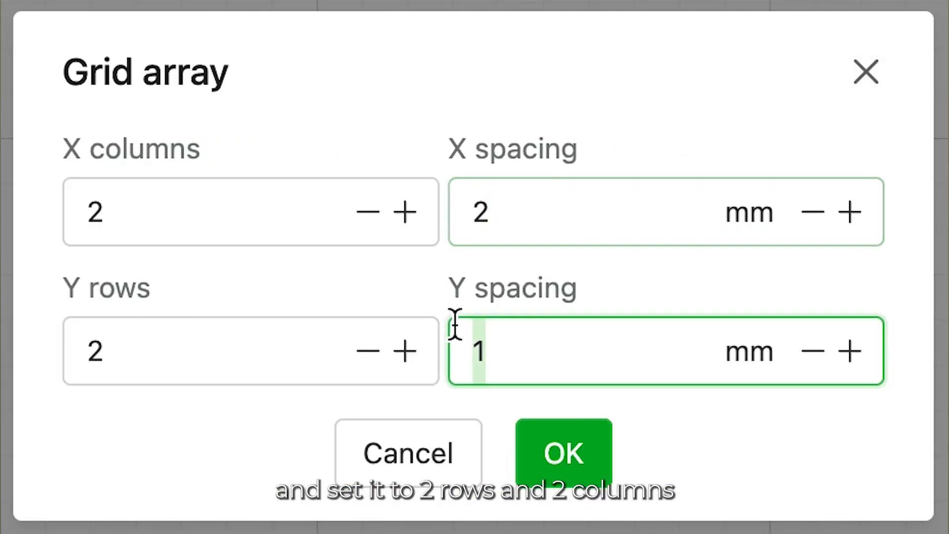
{"action": "type", "text": "2"}
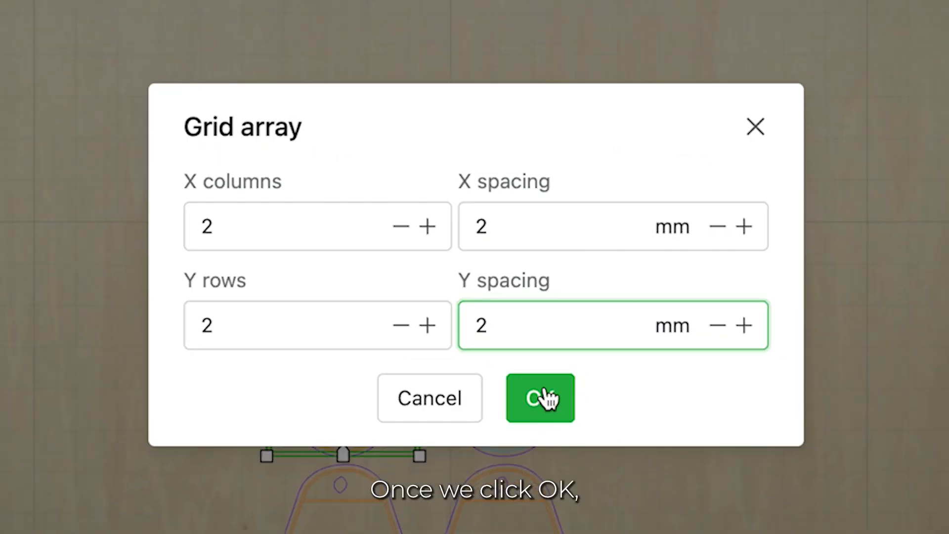
{"action": "left_click", "coordinate": [604, 465]}
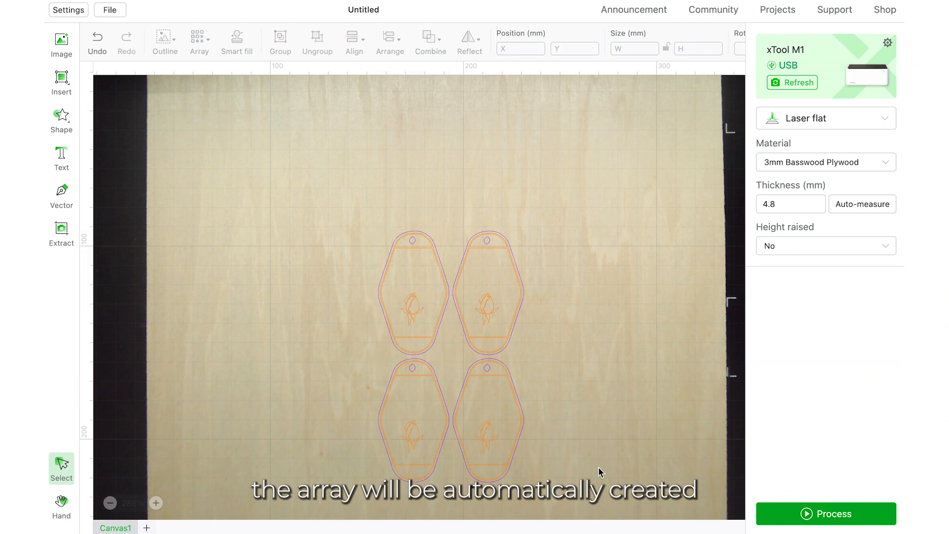
- Move all four keychains together to the upper-left corner of the plywood sheet and start the processing job
{"action": "left_click_drag", "start_coordinate": [597, 502], "coordinate": [332, 192]}
{"action": "mouse_move", "coordinate": [428, 296]}
{"action": "left_mouse_down"}
{"action": "mouse_move", "coordinate": [260, 184]}
{"action": "mouse_move", "coordinate": [214, 127]}
{"action": "left_mouse_up"}
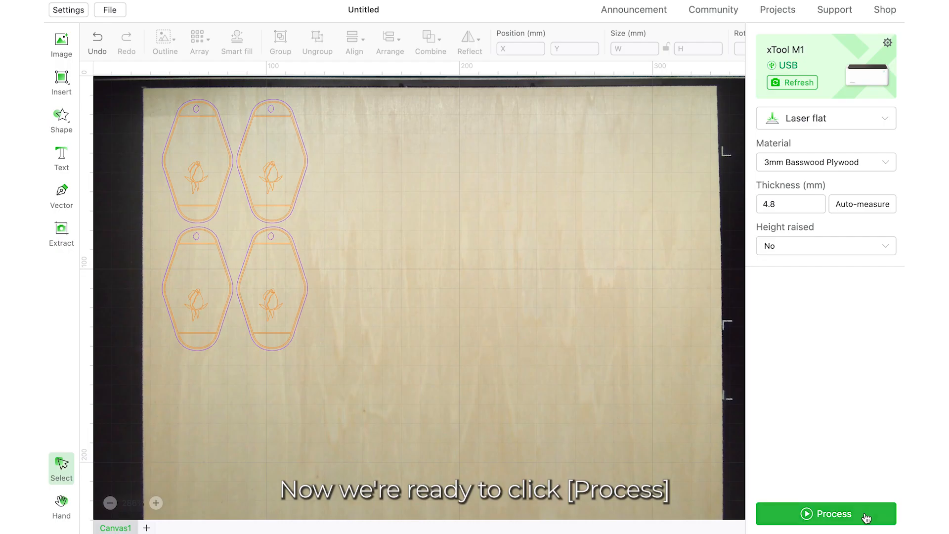
{"action": "left_click", "coordinate": [866, 516]}
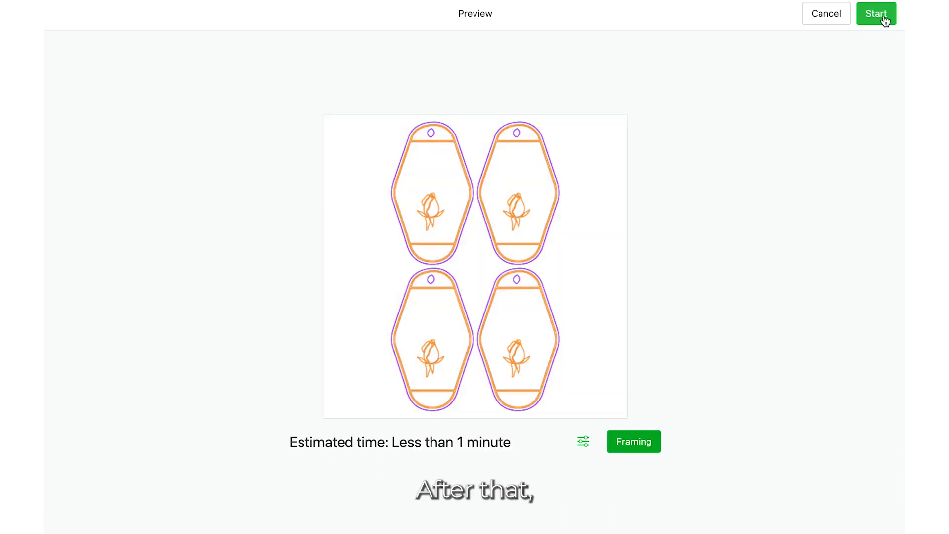
{"action": "left_click", "coordinate": [884, 18]}
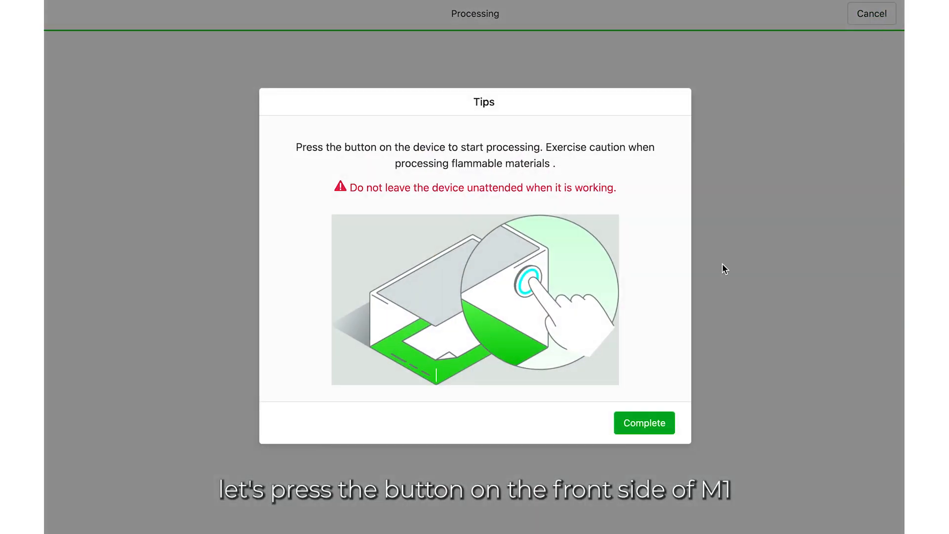